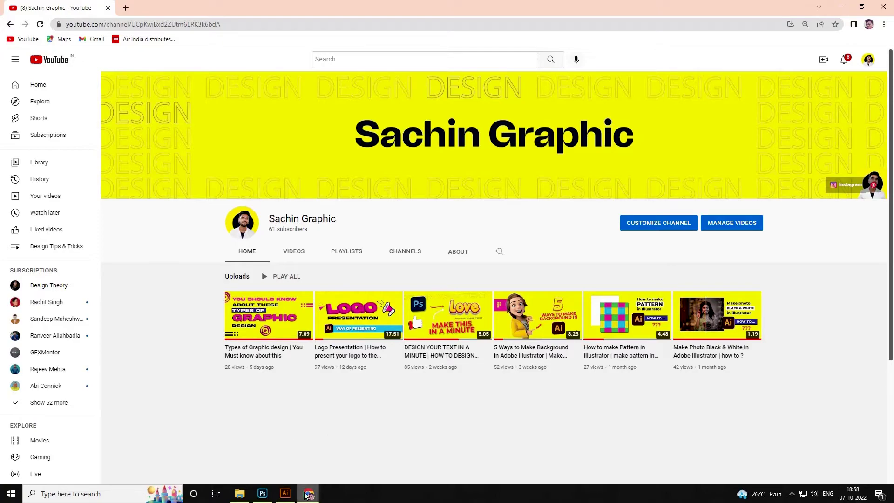
# In Photoshop, create a document named Creative, 1080 x 1080 pixels at 150 pixels/inch, RGB with a white background.
pyautogui.click(262, 493)
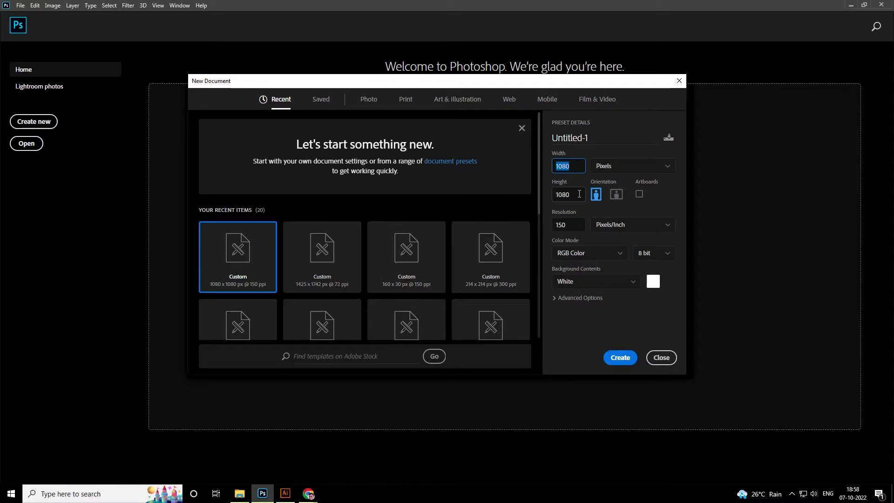
pyautogui.click(600, 143)
pyautogui.write('Creati')
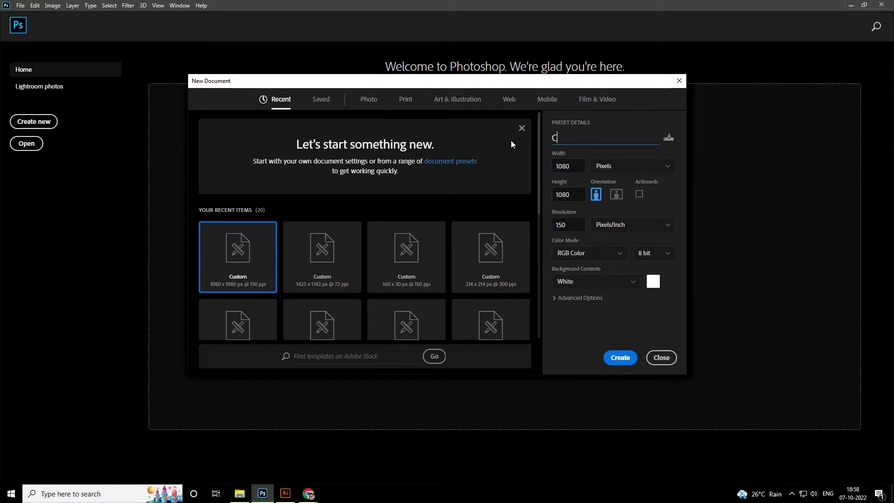
pyautogui.write('ve')
pyautogui.click(614, 357)
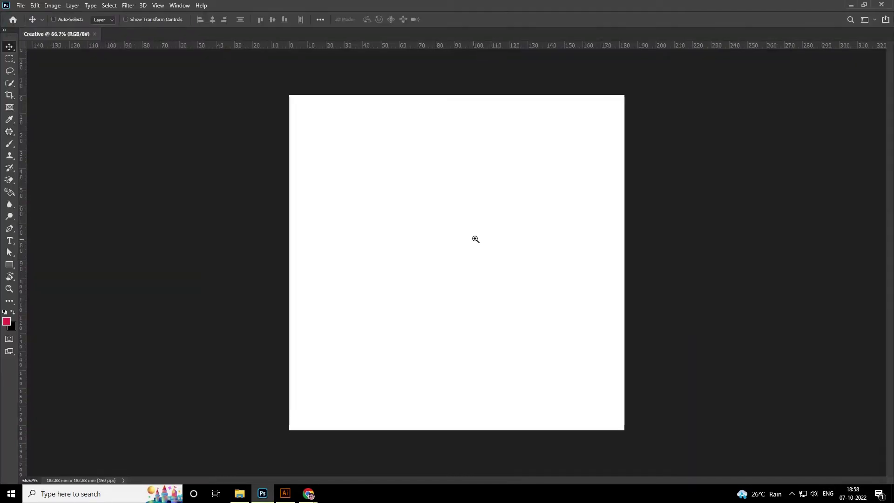
pyautogui.keyDown('ctrl'); pyautogui.click(475, 239); pyautogui.keyUp('ctrl')
pyautogui.keyDown('alt'); pyautogui.click(493, 245); pyautogui.keyUp('alt')
pyautogui.moveTo(478, 251); pyautogui.dragTo(467, 251)
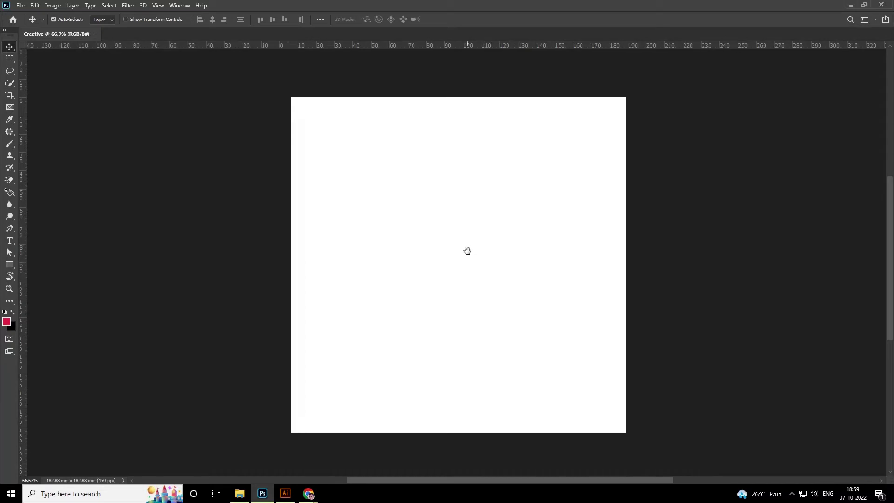
# Refresh the project folder and preview the Kalenji logo image.
pyautogui.click(240, 494)
pyautogui.rightClick(273, 210)
pyautogui.click(301, 245)
pyautogui.click(547, 181)
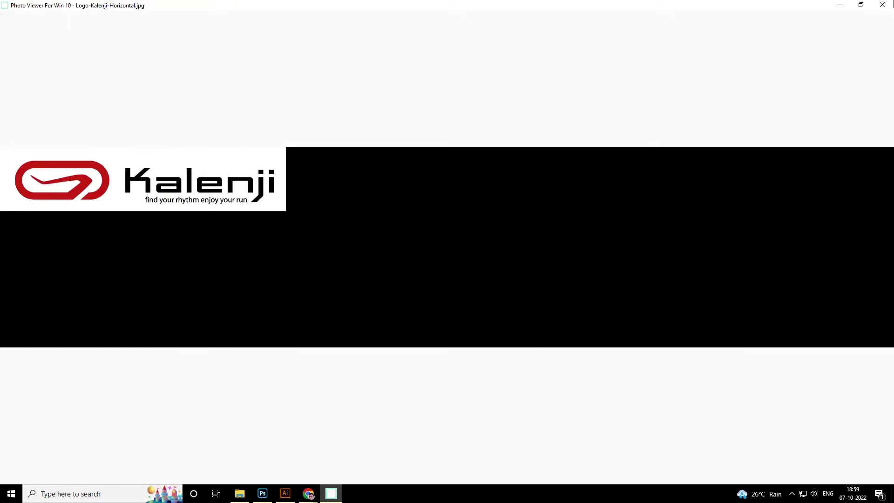
pyautogui.click(883, 5)
# Open JACKET.psd from the project folder in Photoshop.
pyautogui.click(419, 131)
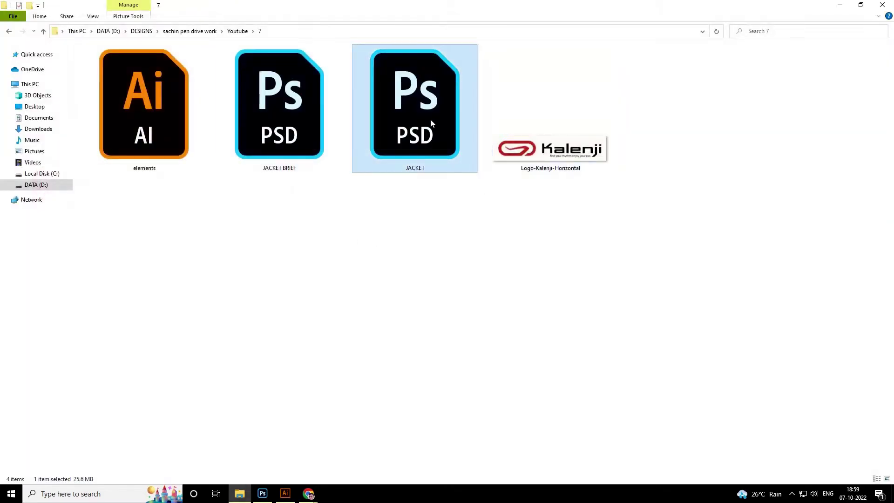
pyautogui.click(272, 122)
pyautogui.click(408, 135)
pyautogui.doubleClick(410, 110)
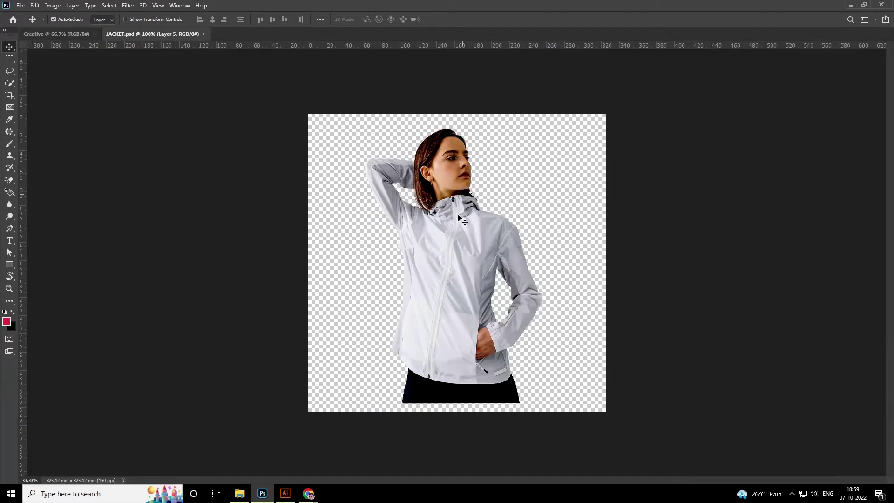
# Reset the active custom workspace to bring back its colour, layer and character panels.
pyautogui.click(180, 6)
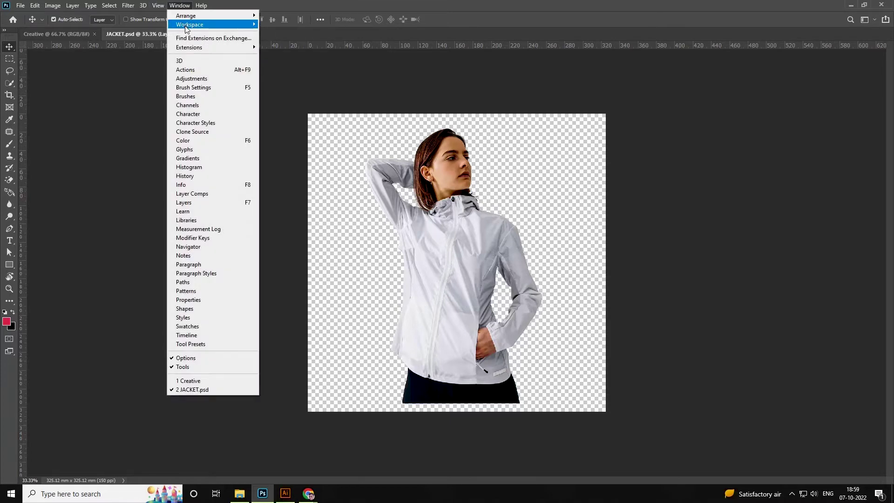
pyautogui.moveTo(186, 28)
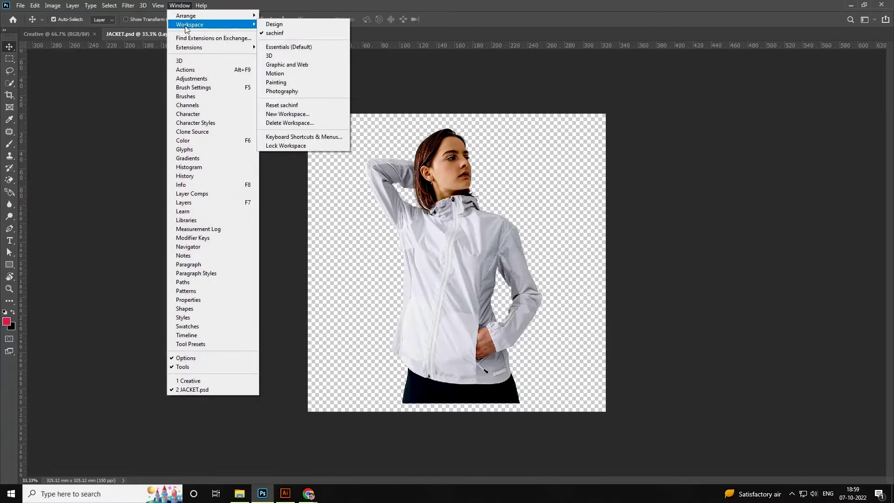
pyautogui.click(288, 107)
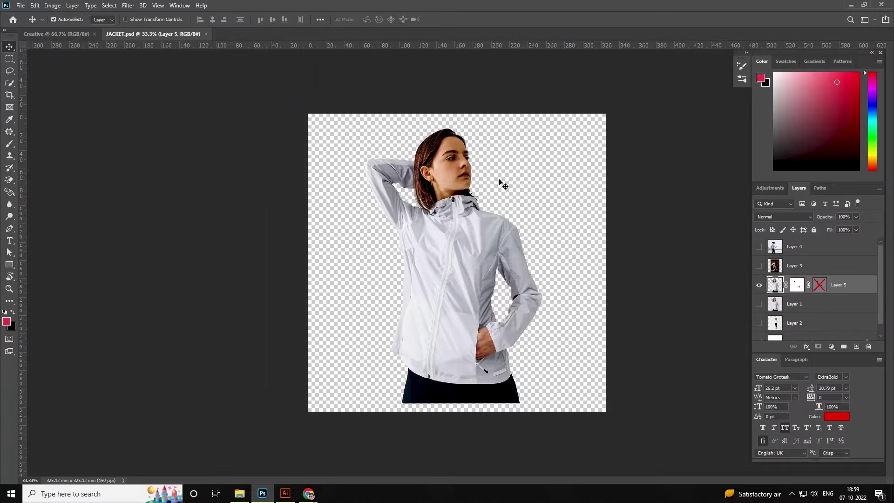
# Copy the cut-out model in the white jacket from JACKET.psd into the Creative document.
pyautogui.click(58, 34)
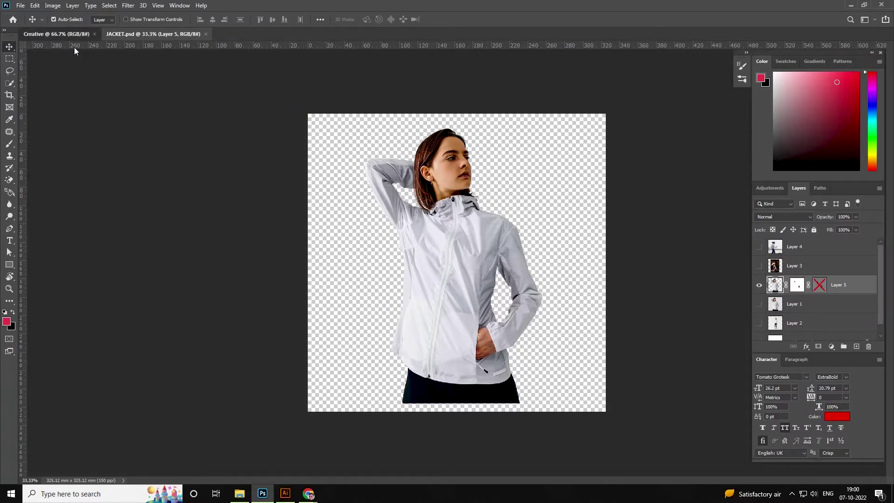
pyautogui.click(160, 34)
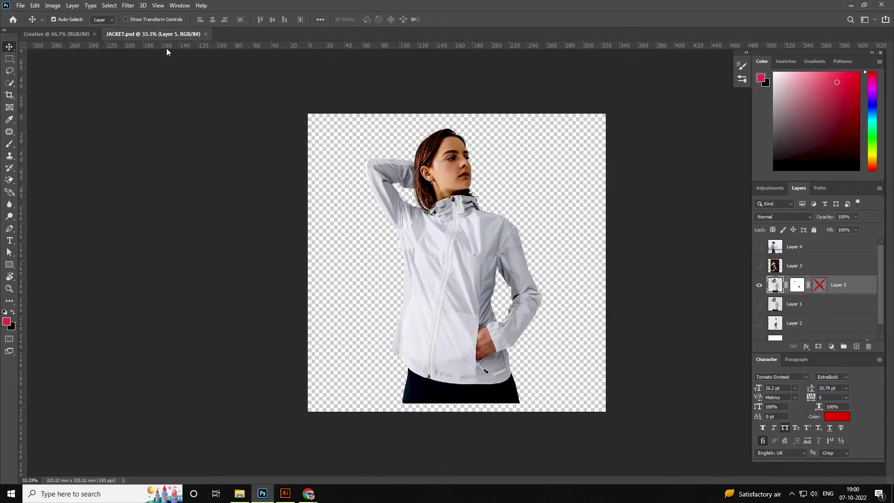
pyautogui.click(78, 34)
pyautogui.moveTo(138, 62); pyautogui.dragTo(423, 341)
# Scale the model down and position her against the canvas's lower edge, near its horizontal centre.
pyautogui.hotkey('ctrl', 't')
pyautogui.moveTo(288, 119); pyautogui.dragTo(313, 164)
pyautogui.moveTo(427, 279); pyautogui.dragTo(439, 258)
pyautogui.press('Return')
pyautogui.click(213, 155)
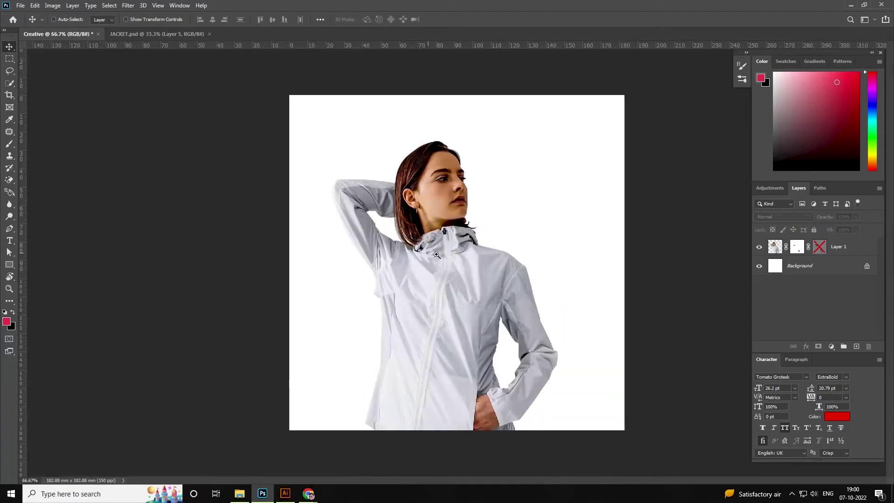
# Save the document as Creative in Photoshop format in the project folder Youtube\7.
pyautogui.hotkey('ctrl', 's')
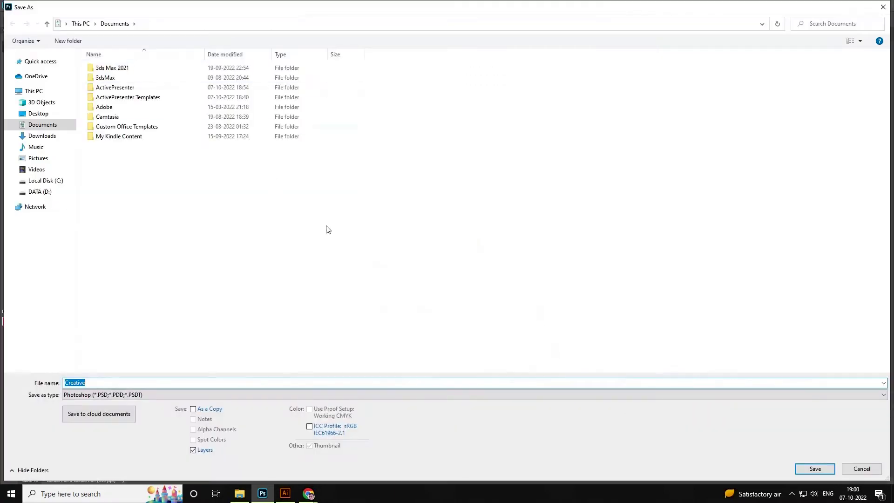
pyautogui.hotkey('alt', 'Tab')
pyautogui.click(322, 32)
pyautogui.hotkey('ctrl', 'c')
pyautogui.hotkey('alt', 'Tab')
pyautogui.hotkey('ctrl', 'v')
pyautogui.press('Return')
pyautogui.press('Return')
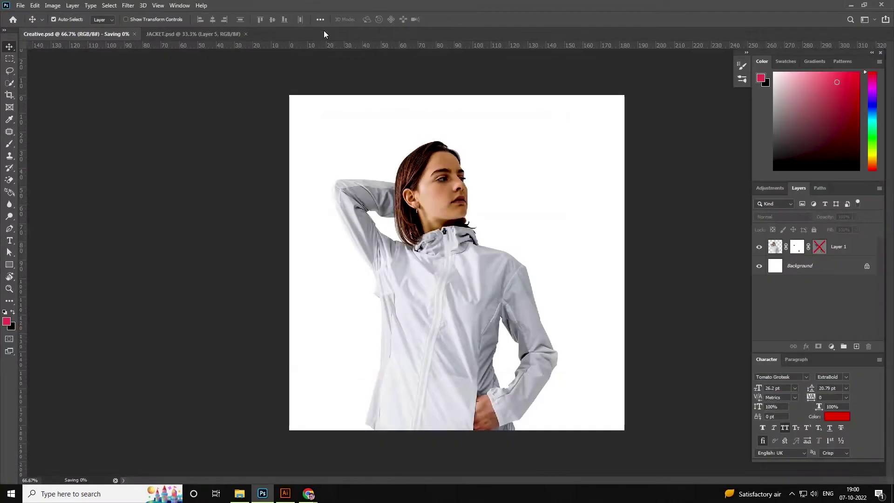
# Place the Logo-Kalenji-Horizontal image in the Creative document, scaled down in the canvas's upper-right corner.
pyautogui.hotkey('alt', 'Tab')
pyautogui.click(685, 149)
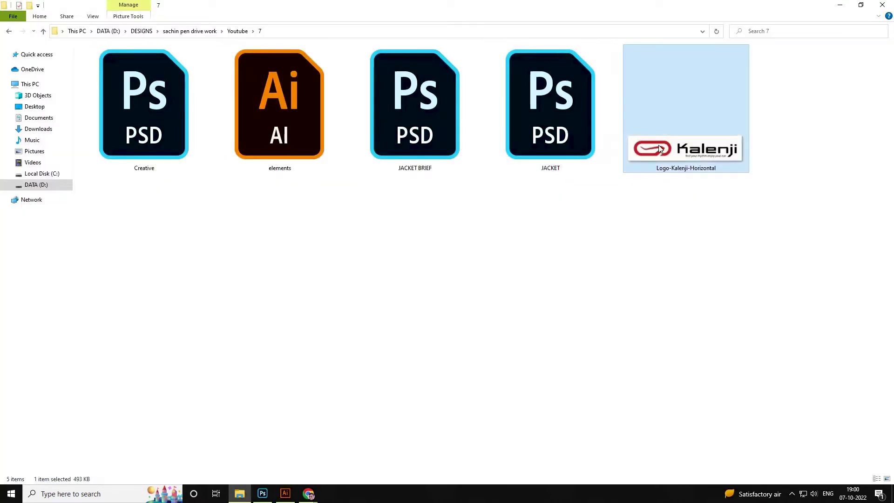
pyautogui.hotkey('alt', 'Tab')
pyautogui.hotkey('ctrl', 'v')
pyautogui.moveTo(288, 228); pyautogui.dragTo(419, 199)
pyautogui.moveTo(438, 263); pyautogui.dragTo(475, 224)
pyautogui.press('Return')
# Inspect the placed Kalenji logo up close and save the Creative document.
pyautogui.keyDown('ctrl'); pyautogui.click(585, 125); pyautogui.keyUp('ctrl')
pyautogui.keyDown('ctrl'); pyautogui.click(585, 125); pyautogui.keyUp('ctrl')
pyautogui.keyDown('ctrl'); pyautogui.click(584, 124); pyautogui.keyUp('ctrl')
pyautogui.keyDown('ctrl'); pyautogui.click(456, 237); pyautogui.keyUp('ctrl')
pyautogui.keyDown('ctrl'); pyautogui.keyDown('alt'); pyautogui.click(454, 241); pyautogui.keyUp('alt'); pyautogui.keyUp('ctrl')
pyautogui.keyDown('ctrl'); pyautogui.keyDown('alt'); pyautogui.click(453, 241); pyautogui.keyUp('alt'); pyautogui.keyUp('ctrl')
pyautogui.keyDown('ctrl'); pyautogui.keyDown('alt'); pyautogui.click(453, 241); pyautogui.keyUp('alt'); pyautogui.keyUp('ctrl')
pyautogui.hotkey('ctrl', 's')
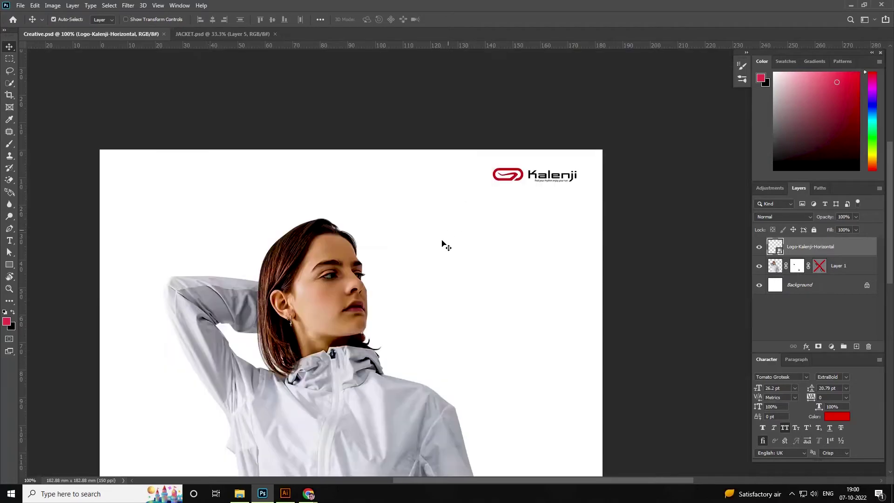
pyautogui.keyDown('ctrl'); pyautogui.keyDown('alt'); pyautogui.click(399, 287); pyautogui.keyUp('alt'); pyautogui.keyUp('ctrl')
pyautogui.moveTo(397, 298); pyautogui.dragTo(410, 220)
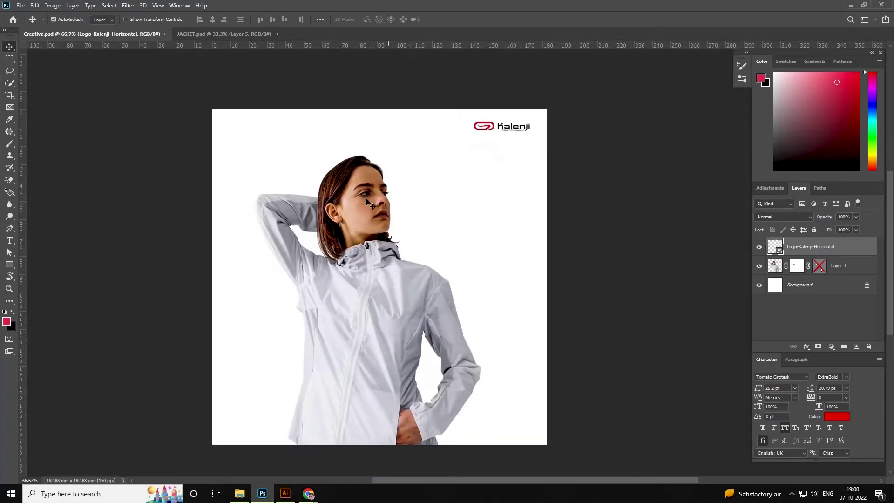
# Open JACKET BRIEF.psd and shift its red headline so that the text starts inside the canvas.
pyautogui.hotkey('alt', 'Tab')
pyautogui.click(414, 126)
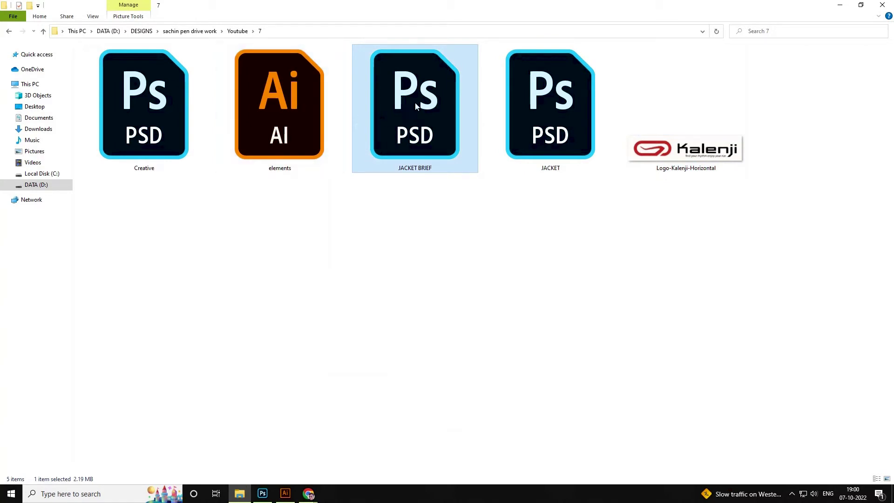
pyautogui.doubleClick(404, 150)
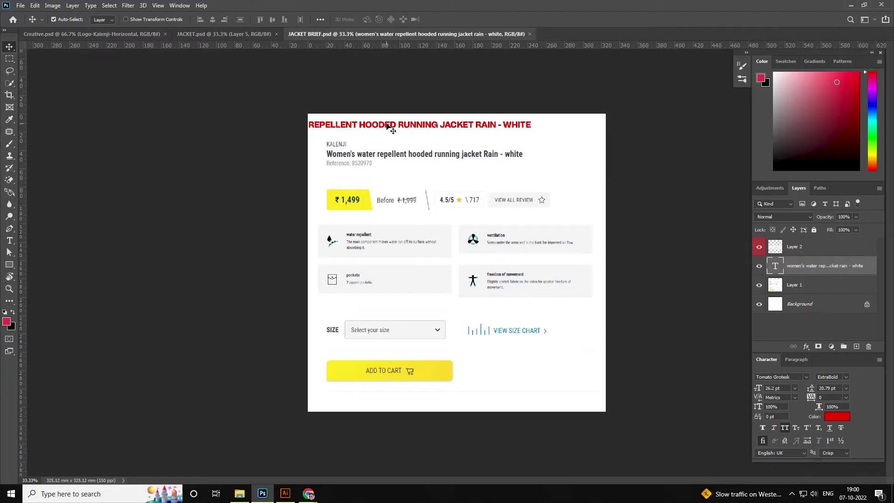
pyautogui.click(395, 127)
pyautogui.moveTo(386, 127); pyautogui.dragTo(385, 127)
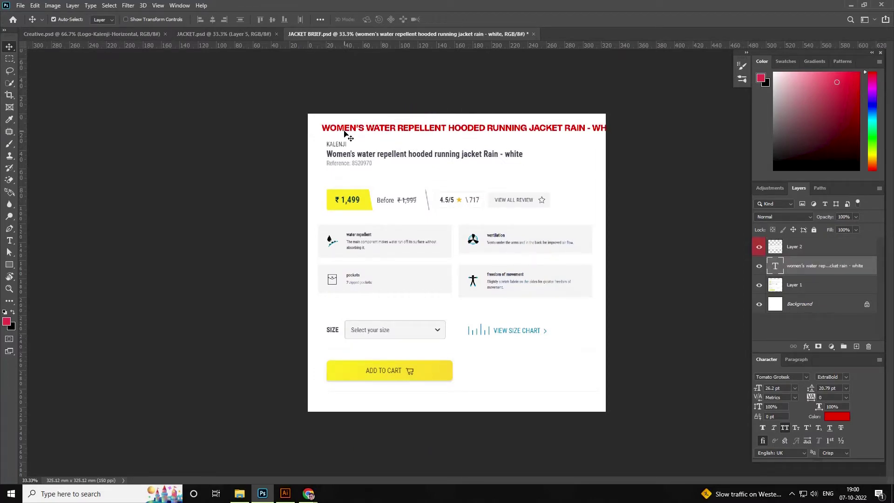
# Copy the red headline into the Creative document beside the model's head, below the logo, and save.
pyautogui.moveTo(396, 130); pyautogui.dragTo(187, 58)
pyautogui.click(131, 36)
pyautogui.moveTo(131, 37); pyautogui.dragTo(463, 173)
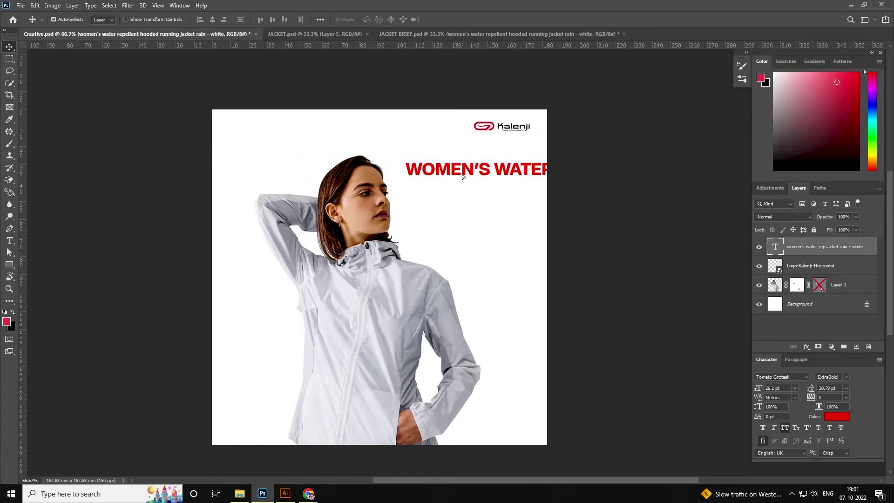
pyautogui.hotkey('ctrl', 's')
# Move the red headline slightly down, farther below the Kalenji logo.
pyautogui.hotkey('alt', 'Tab')
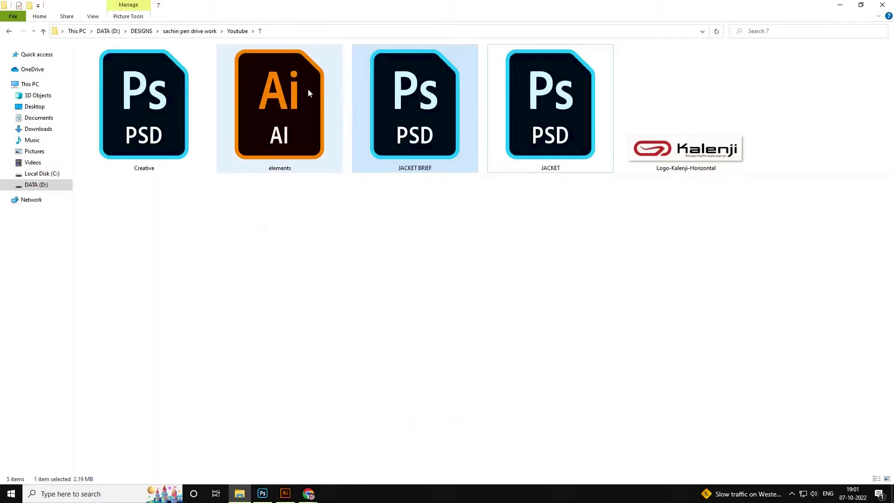
pyautogui.click(275, 233)
pyautogui.hotkey('alt', 'Tab')
pyautogui.moveTo(447, 170); pyautogui.dragTo(447, 183)
pyautogui.hotkey('alt', 'Tab')
pyautogui.hotkey('alt', 'Tab')
# Shift the model and the red headline slightly to the left and save the document.
pyautogui.moveTo(375, 278); pyautogui.dragTo(364, 277)
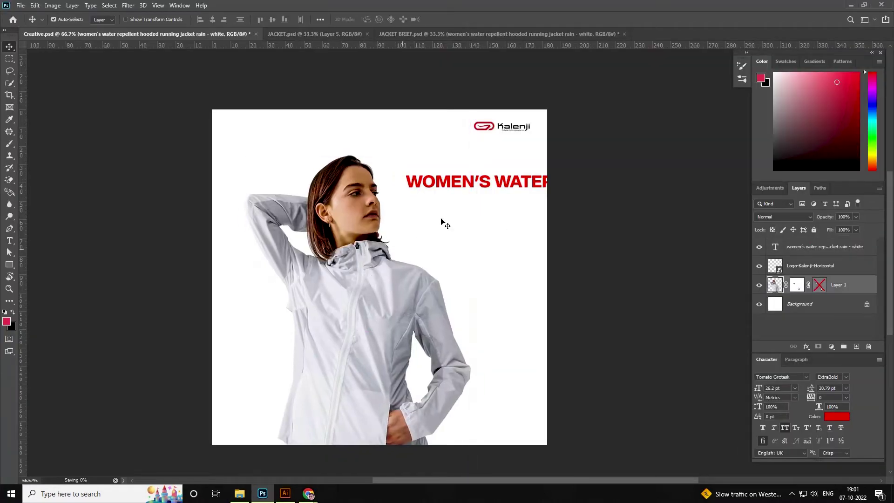
pyautogui.hotkey('ctrl', 's')
pyautogui.moveTo(461, 183); pyautogui.dragTo(450, 184)
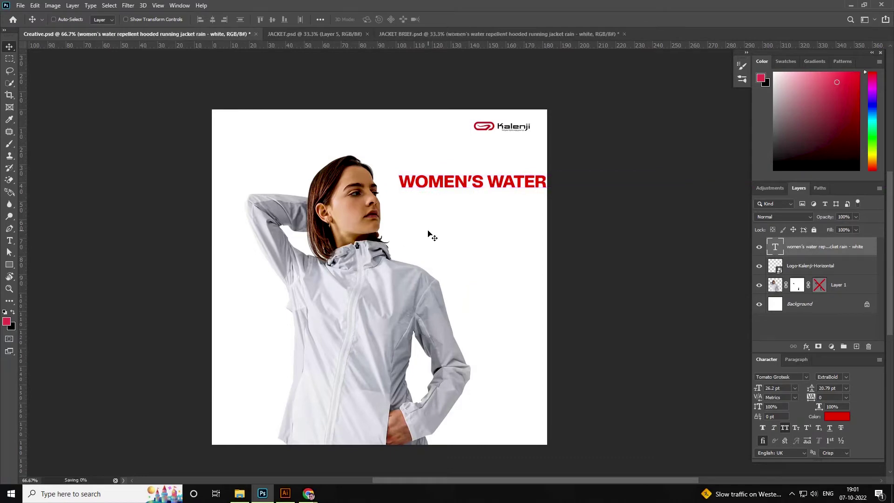
pyautogui.click(395, 265)
pyautogui.hotkey('alt', 'Tab')
pyautogui.hotkey('alt', 'Tab')
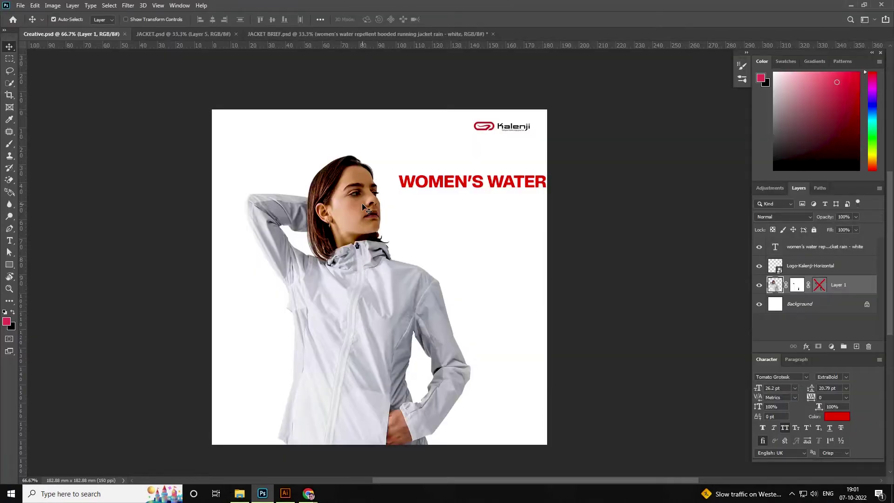
# Open elements.ai in Illustrator and examine the squares of the COLOR COMBINATION palette.
pyautogui.hotkey('alt', 'Tab')
pyautogui.doubleClick(284, 104)
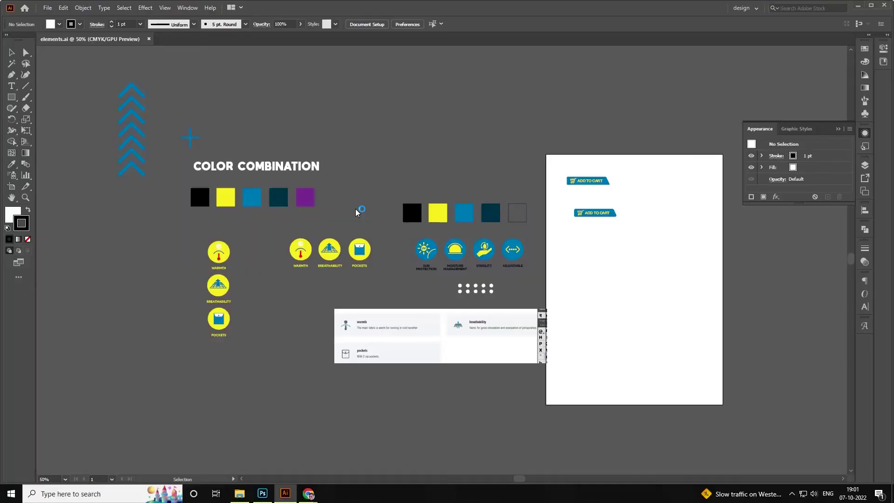
pyautogui.press('z')
pyautogui.moveTo(184, 149); pyautogui.dragTo(358, 206)
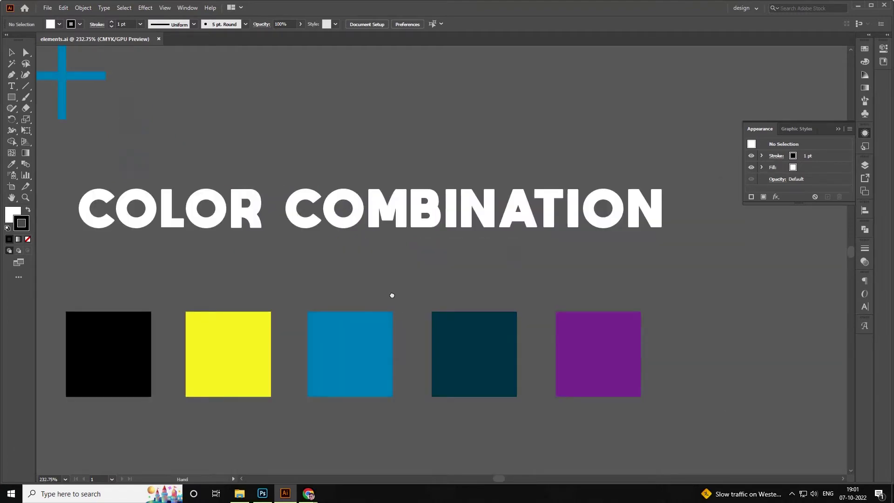
pyautogui.moveTo(391, 369); pyautogui.dragTo(433, 293)
pyautogui.keyDown('alt'); pyautogui.click(433, 293); pyautogui.keyUp('alt')
pyautogui.moveTo(382, 262); pyautogui.dragTo(346, 315)
pyautogui.keyDown('alt'); pyautogui.click(410, 284); pyautogui.keyUp('alt')
pyautogui.click(387, 306)
pyautogui.moveTo(444, 306); pyautogui.dragTo(445, 314)
pyautogui.press('a')
# Check the fill colour values of the purple square in the COLOR COMBINATION palette.
pyautogui.click(585, 159)
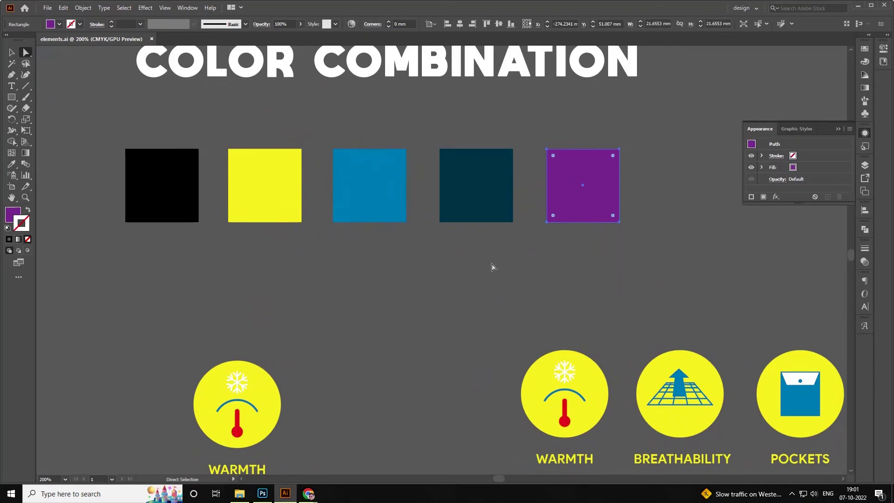
pyautogui.keyDown('ctrl'); pyautogui.keyDown('alt'); pyautogui.click(501, 240); pyautogui.keyUp('alt'); pyautogui.keyUp('ctrl')
pyautogui.moveTo(495, 248); pyautogui.dragTo(515, 227)
pyautogui.moveTo(414, 225); pyautogui.dragTo(424, 254)
pyautogui.click(568, 175)
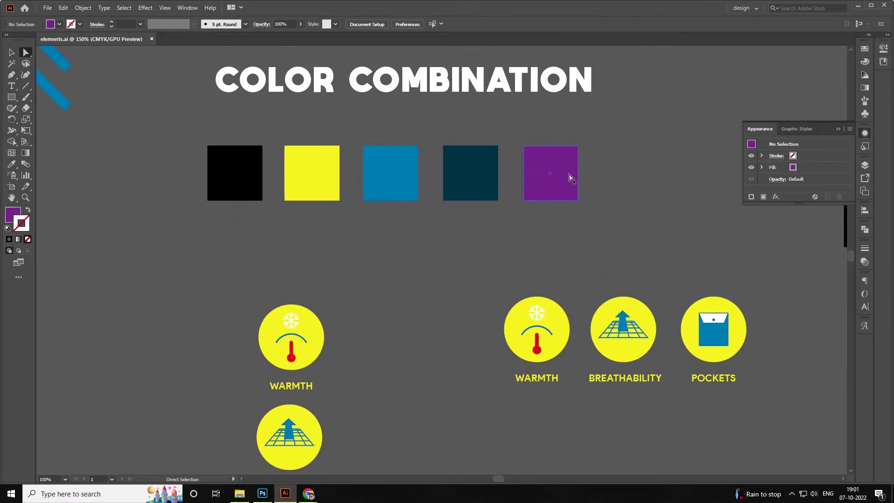
pyautogui.doubleClick(13, 214)
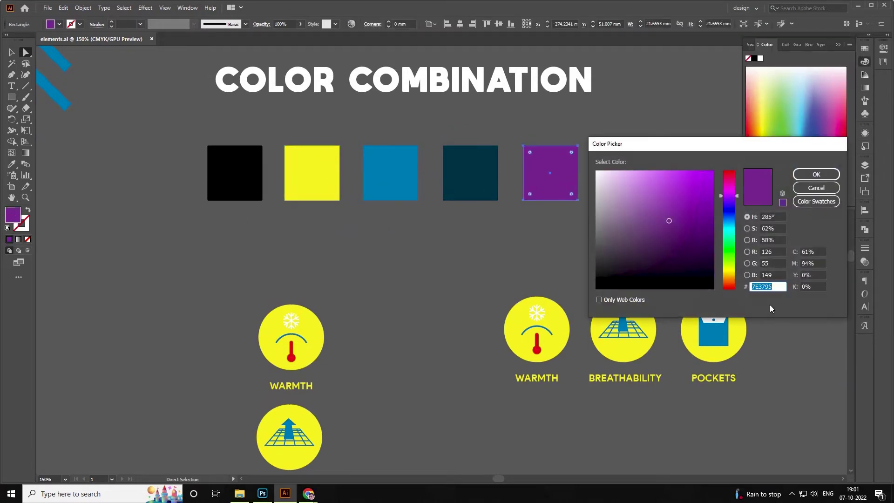
pyautogui.click(815, 174)
pyautogui.click(312, 257)
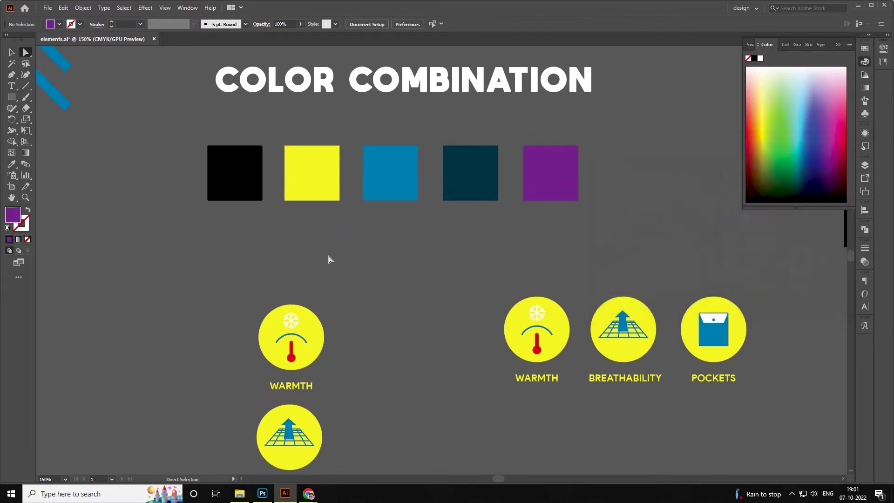
# Return to the Creative document in Photoshop.
pyautogui.hotkey('alt', 'Tab')
pyautogui.click(309, 493)
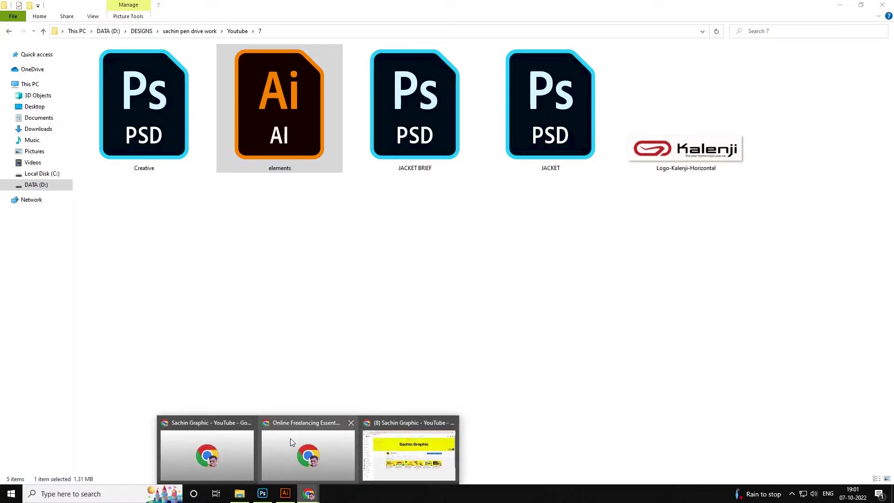
pyautogui.click(285, 494)
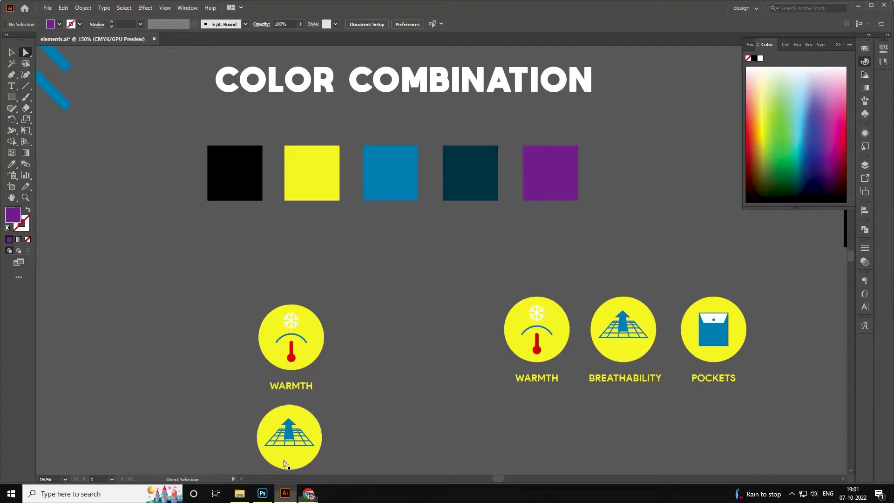
pyautogui.click(262, 494)
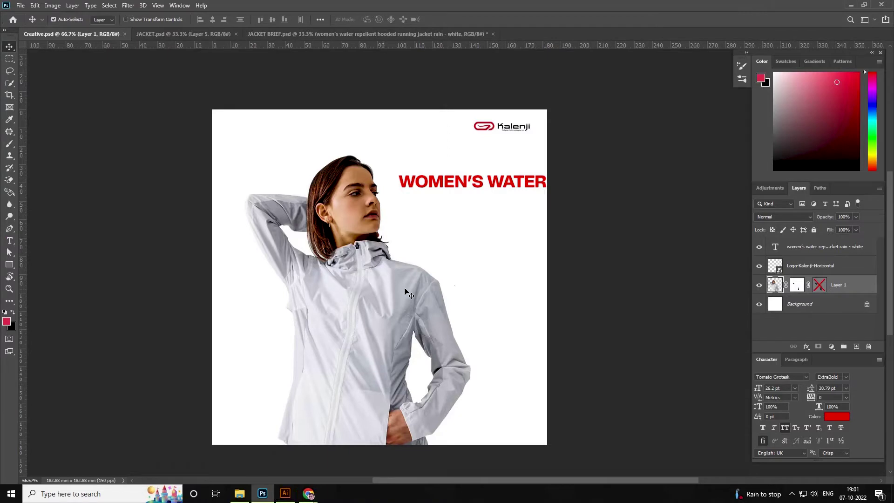
# Draw a rectangle about 1127 x 1110 px over the canvas, directly above the Background layer, and fill it with purple 7E3795.
pyautogui.click(836, 304)
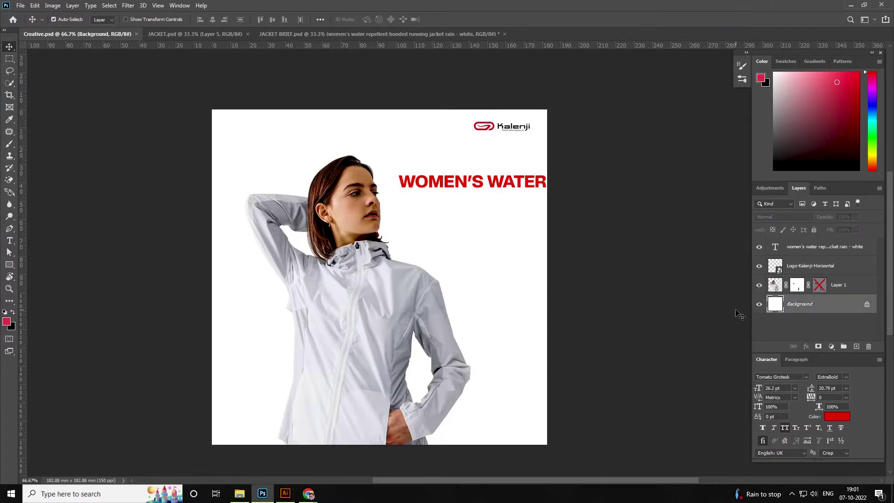
pyautogui.click(10, 265)
pyautogui.moveTo(203, 105); pyautogui.dragTo(553, 450)
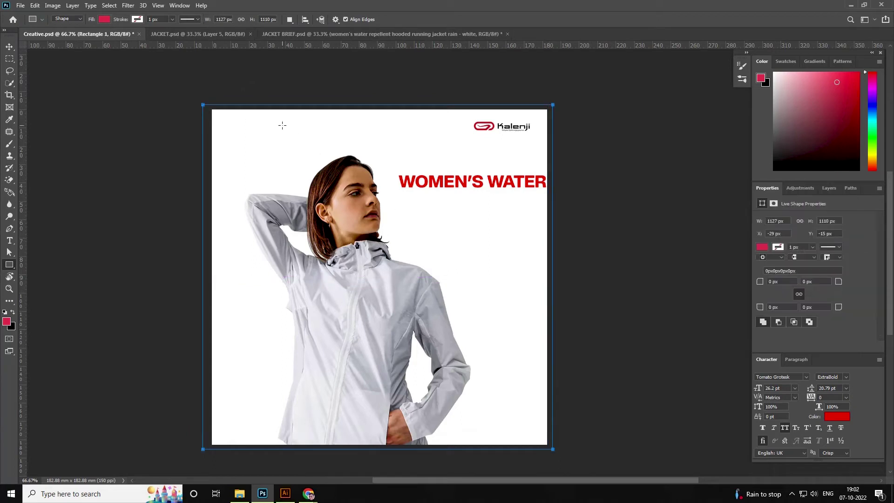
pyautogui.click(104, 20)
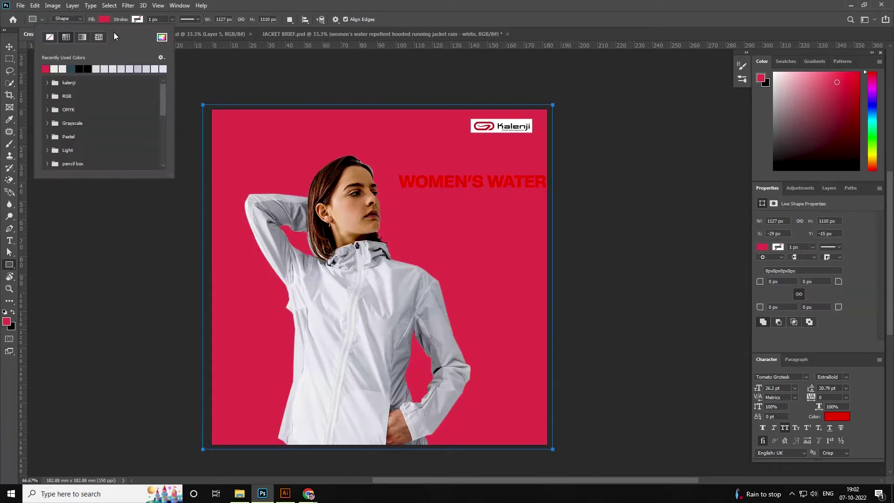
pyautogui.click(162, 38)
pyautogui.hotkey('ctrl', 'v')
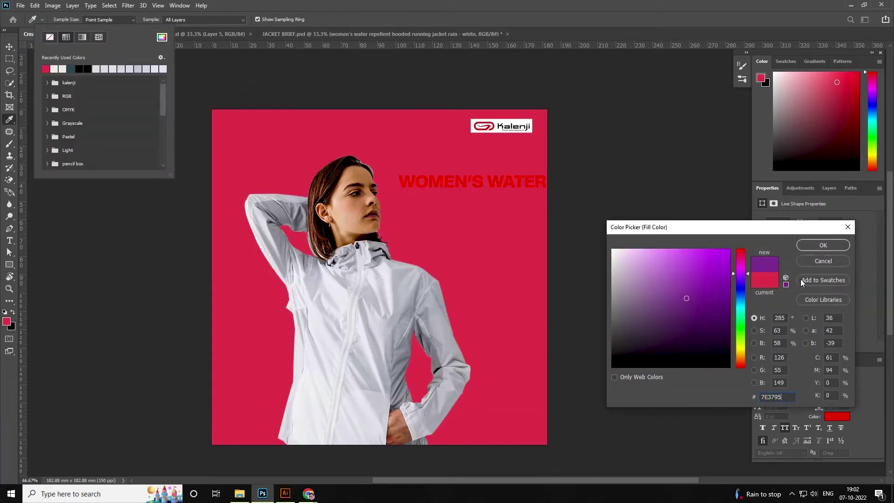
pyautogui.click(823, 241)
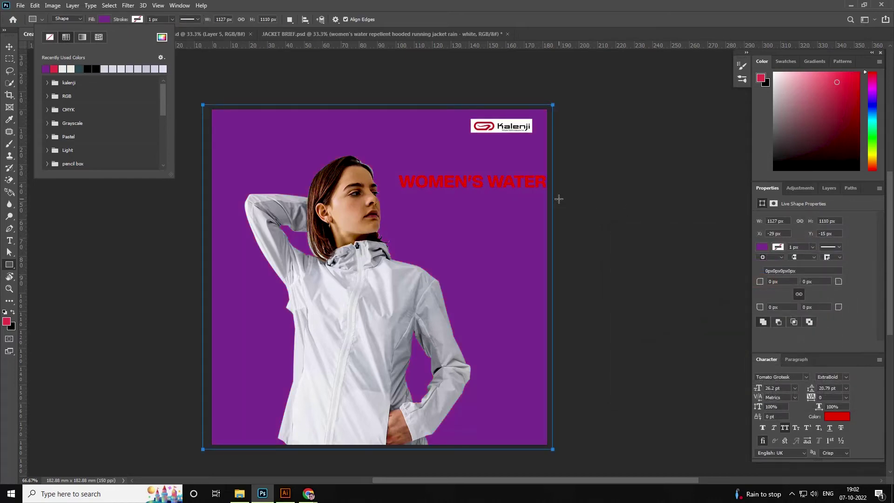
pyautogui.click(9, 47)
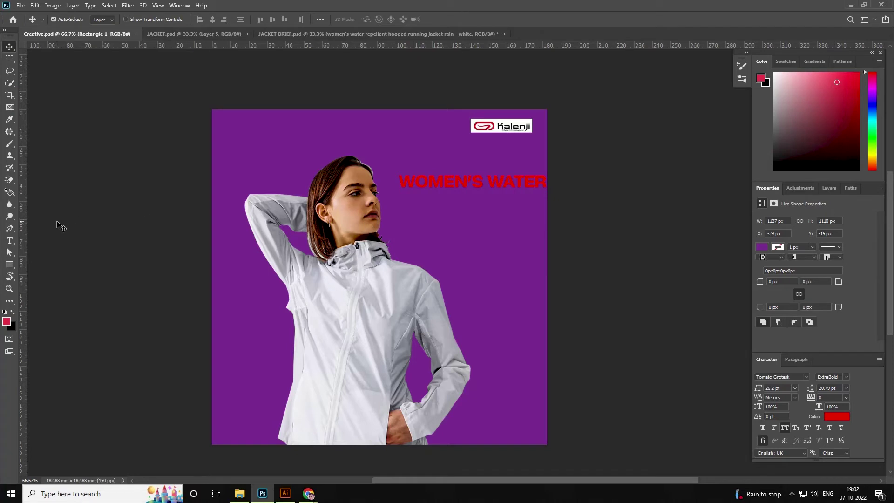
# Draw a circle about 1002 px wide behind the model, enlarge and position it to cover the upper canvas, and save.
pyautogui.click(11, 268)
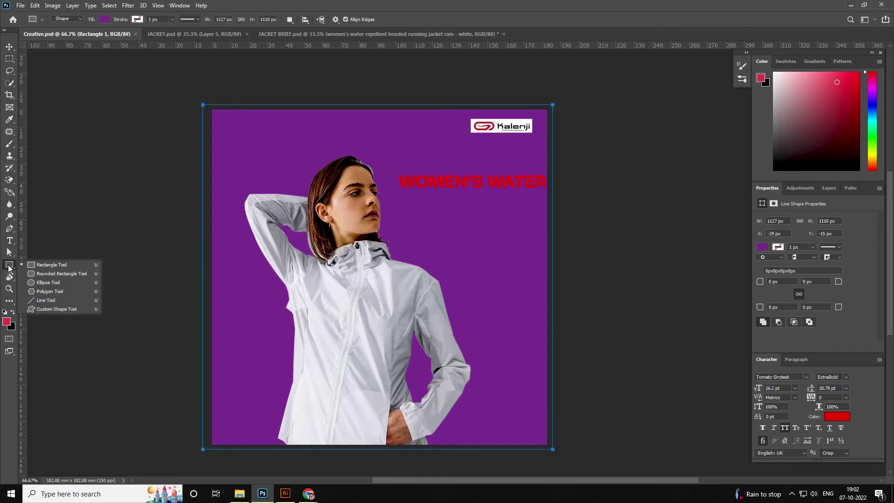
pyautogui.click(47, 274)
pyautogui.moveTo(395, 233)
pyautogui.mouseDown()
pyautogui.moveTo(407, 222)
pyautogui.moveTo(562, 366)
pyautogui.mouseUp()
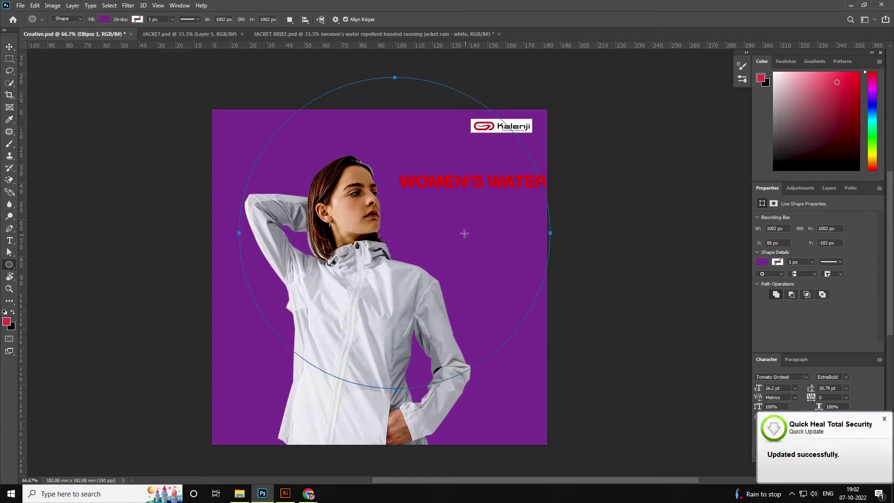
pyautogui.hotkey('ctrl', 't')
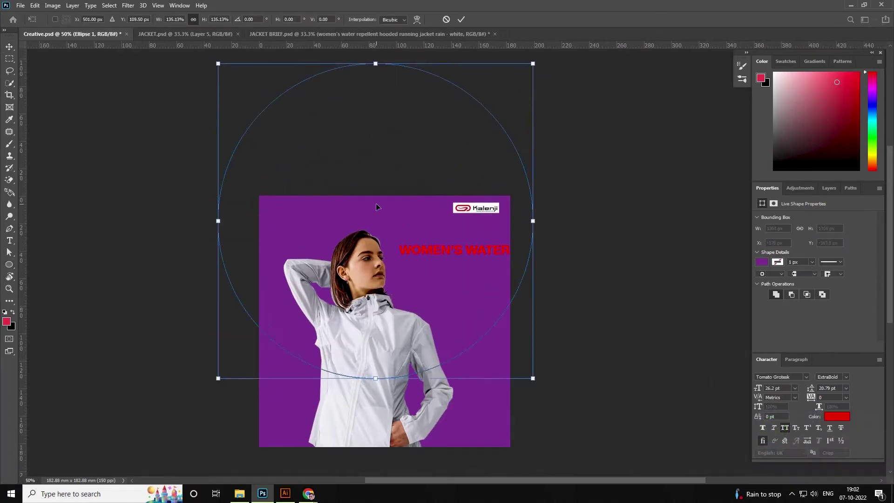
pyautogui.press('Return')
pyautogui.press('v')
pyautogui.hotkey('ctrl', 's')
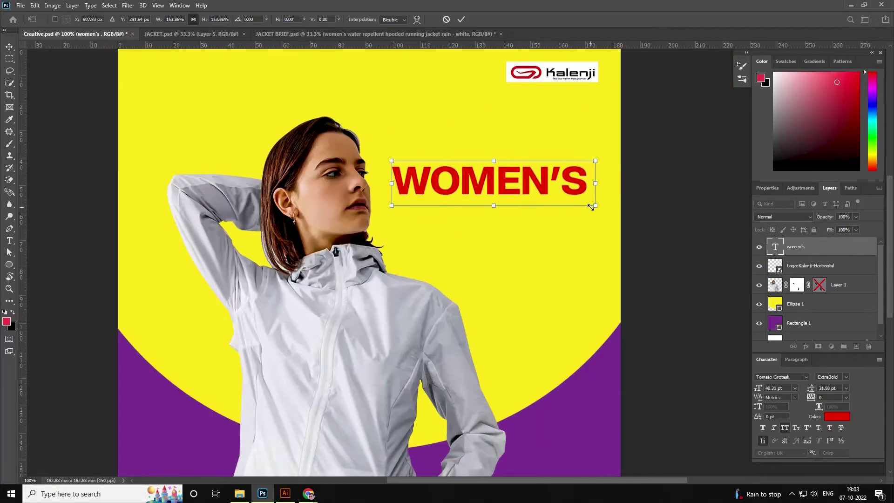
# Enlarge the WOMEN'S headline to 40.31 pt and colour the WATER REPELLENT HOODED line purple.
pyautogui.press('Return')
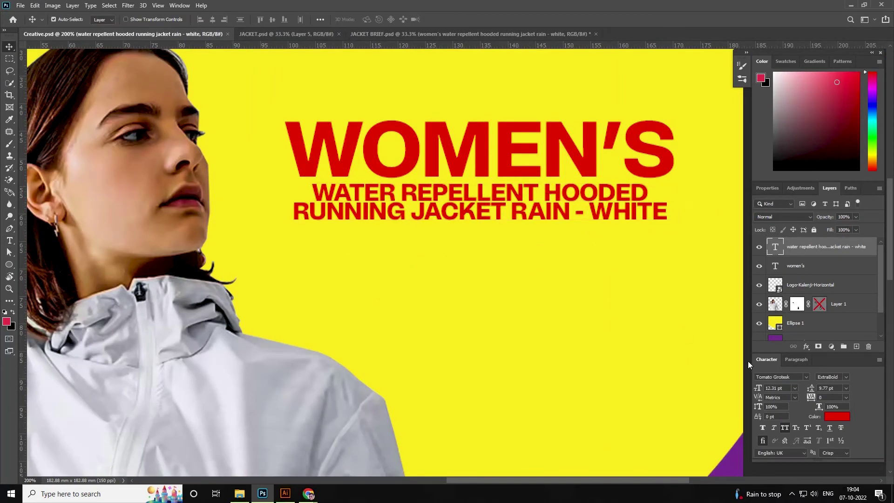
pyautogui.moveTo(649, 199); pyautogui.dragTo(312, 199)
pyautogui.click(837, 416)
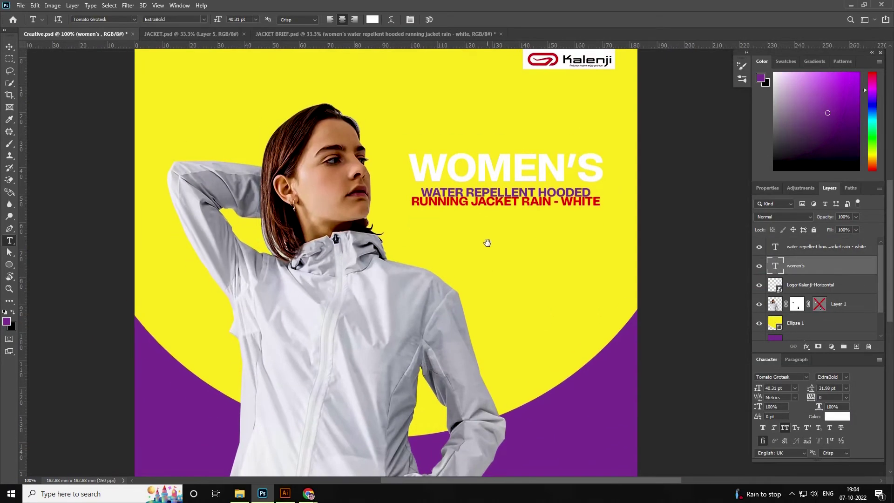
# Try red as the text colour of the WOMEN'S headline.
pyautogui.hotkey('ctrl', '0')
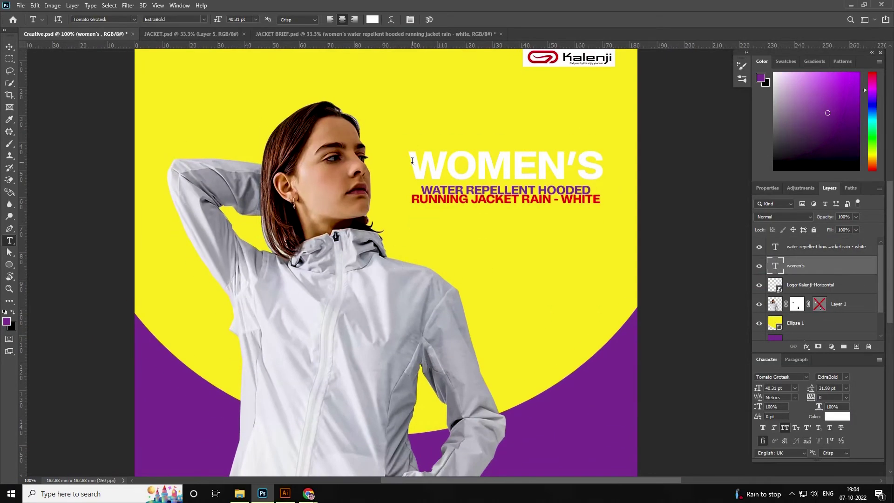
pyautogui.click(837, 416)
pyautogui.press('Return')
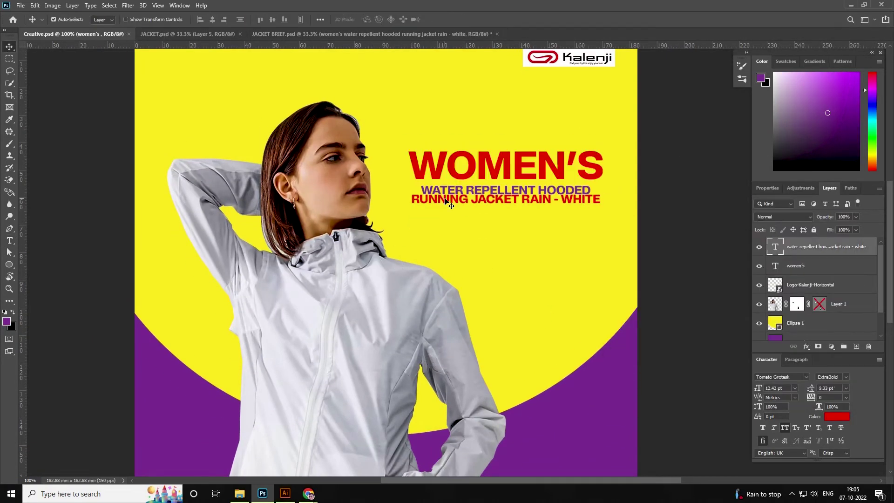
# Recolour the RUNNING JACKET RAIN - WHITE line and the WOMEN'S headline black.
pyautogui.doubleClick(444, 201)
pyautogui.click(837, 416)
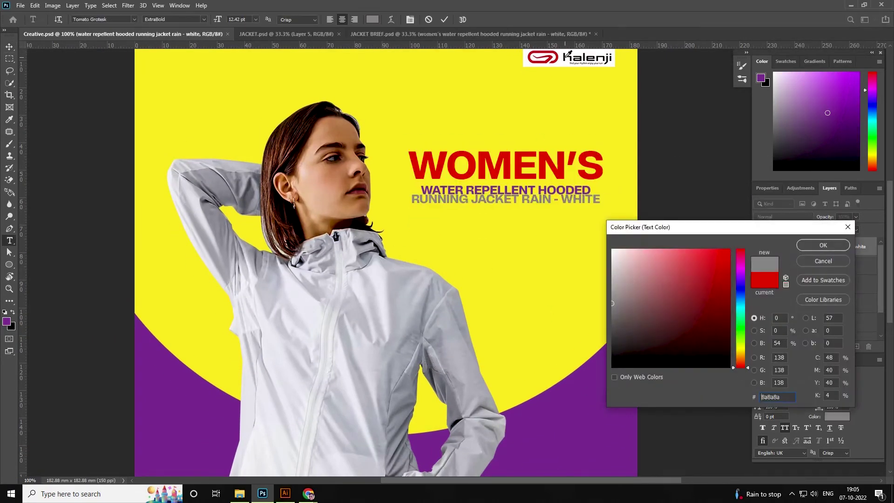
pyautogui.press('Return')
pyautogui.click(837, 417)
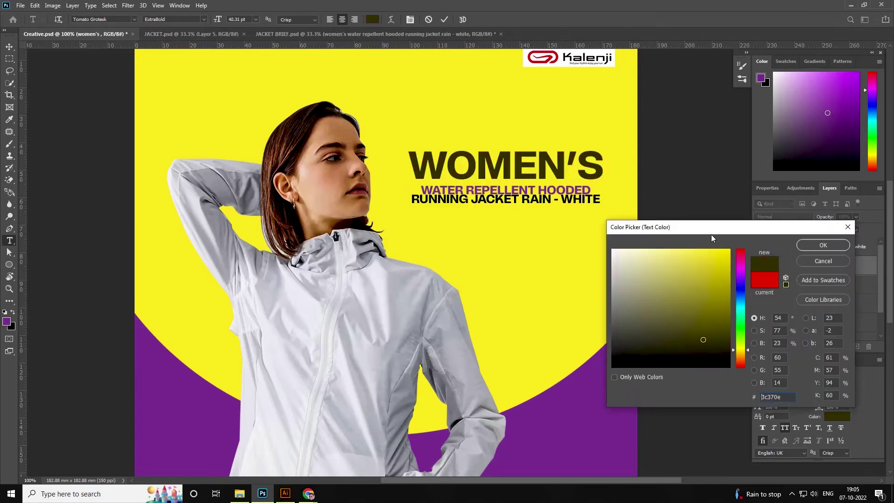
# Widen the tracking of the WATER REPELLENT HOODED line so it better matches the width of the line below.
pyautogui.tripleClick(322, 189)
pyautogui.moveTo(811, 398); pyautogui.dragTo(814, 398)
pyautogui.hotkey('ctrl', 'Return')
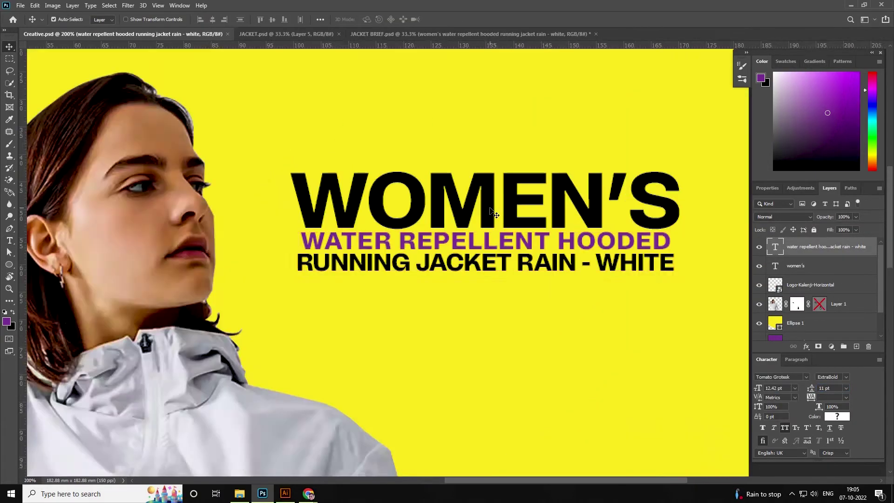
# Apply a 90° drop shadow with 3 px distance and 3 px size to the WOMEN'S headline and duplicate its layer.
pyautogui.doubleClick(848, 266)
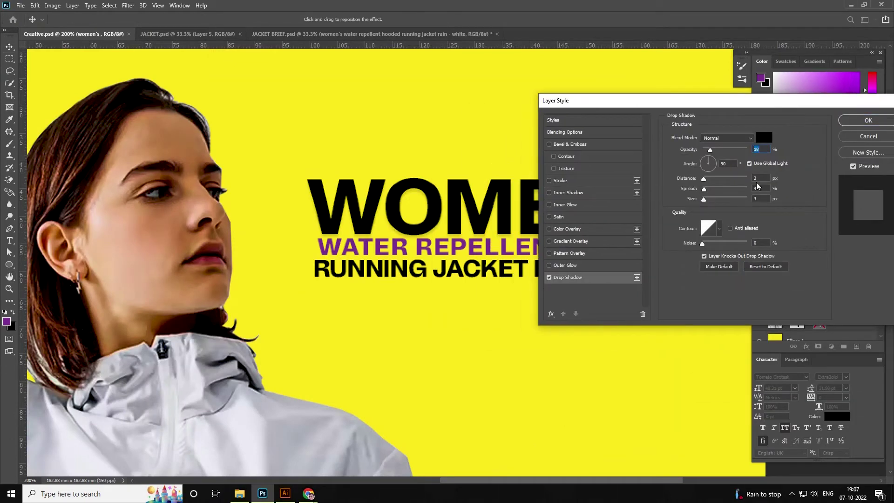
pyautogui.click(869, 120)
pyautogui.hotkey('ctrl', 'j')
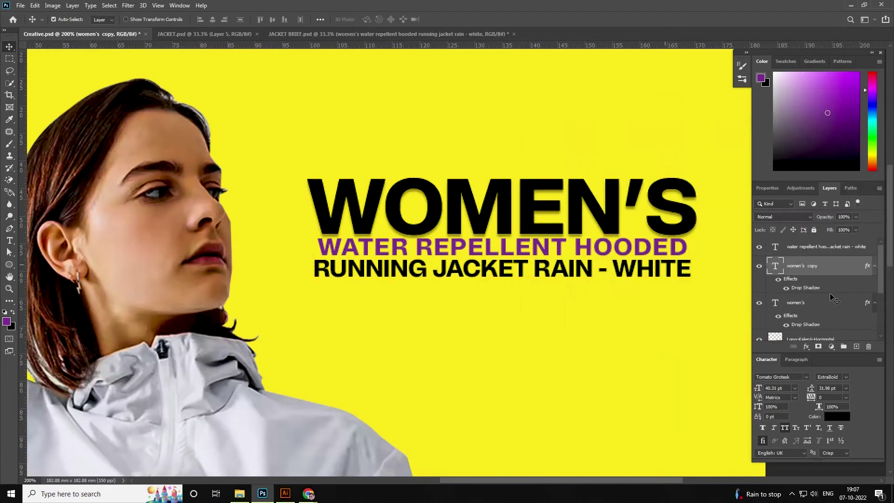
# Turn the duplicated WOMEN'S headline into a white outline with a stroke of size 1 and 0% fill, and save the document.
pyautogui.doubleClick(832, 292)
pyautogui.click(554, 228)
pyautogui.click(536, 229)
pyautogui.click(547, 180)
pyautogui.doubleClick(748, 136)
pyautogui.write('1')
pyautogui.press('Return')
pyautogui.hotkey('ctrl', '+')
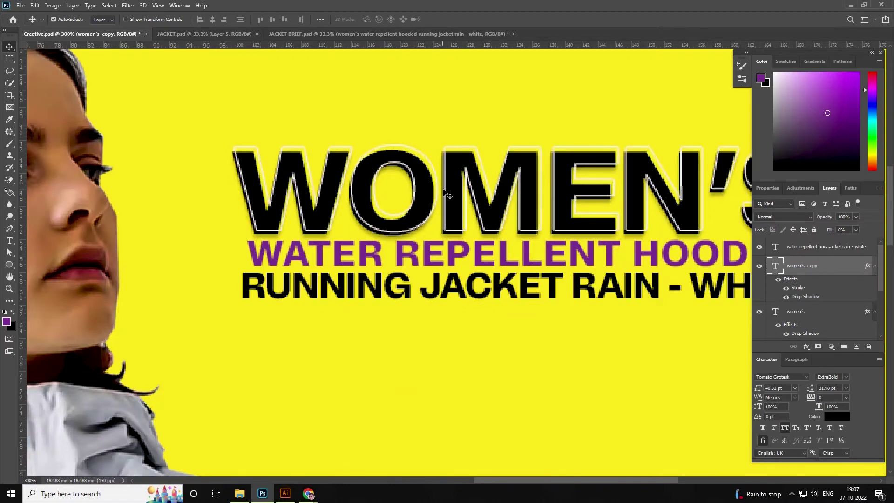
pyautogui.hotkey('ctrl', '-')
pyautogui.hotkey('ctrl', '-')
pyautogui.hotkey('ctrl', '+')
pyautogui.hotkey('ctrl', '-')
pyautogui.hotkey('ctrl', '-')
pyautogui.hotkey('ctrl', 's')
# Set the blend mode of the Kalenji logo layer to Darken to hide its white background, and save the document.
pyautogui.scroll(1, 455, 310)
pyautogui.scroll(-1, 433, 270)
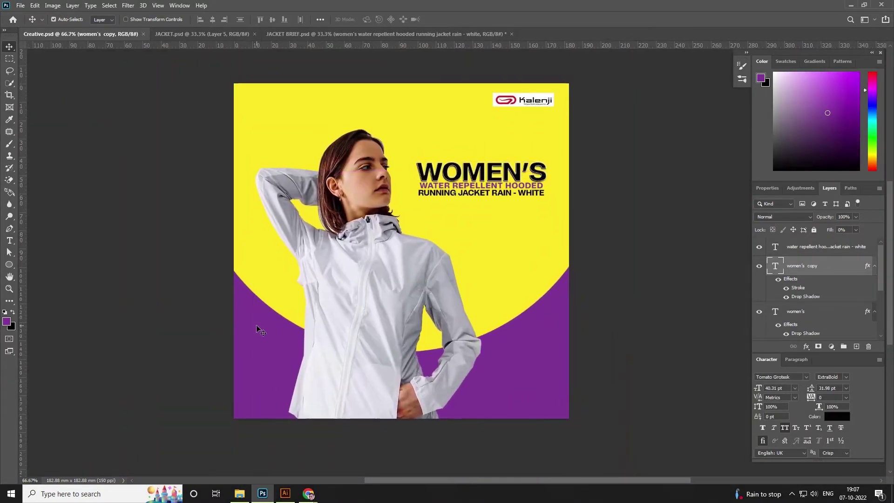
pyautogui.click(364, 221)
pyautogui.keyDown('ctrl'); pyautogui.click(542, 120); pyautogui.keyUp('ctrl')
pyautogui.keyDown('ctrl'); pyautogui.click(543, 122); pyautogui.keyUp('ctrl')
pyautogui.keyDown('ctrl'); pyautogui.click(543, 121); pyautogui.keyUp('ctrl')
pyautogui.moveTo(470, 140); pyautogui.dragTo(431, 371)
pyautogui.keyDown('ctrl'); pyautogui.click(447, 253); pyautogui.keyUp('ctrl')
pyautogui.moveTo(435, 324); pyautogui.dragTo(434, 258)
pyautogui.scroll(-1, 434, 258)
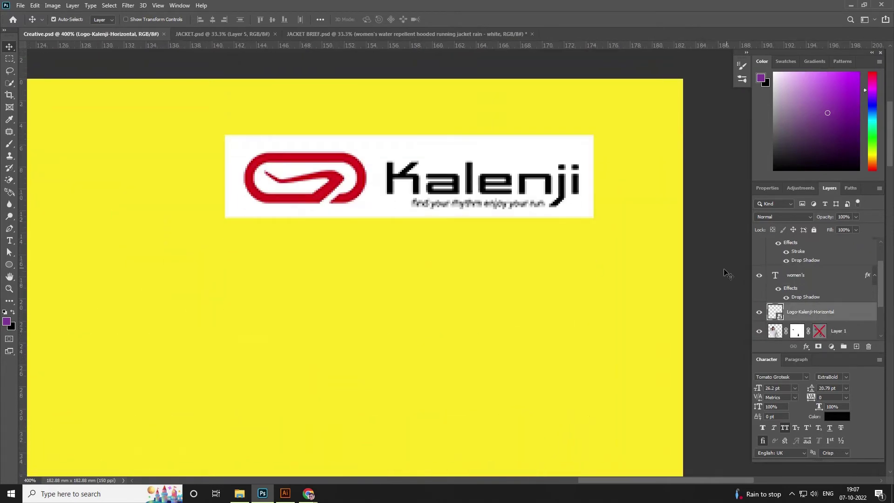
pyautogui.click(780, 218)
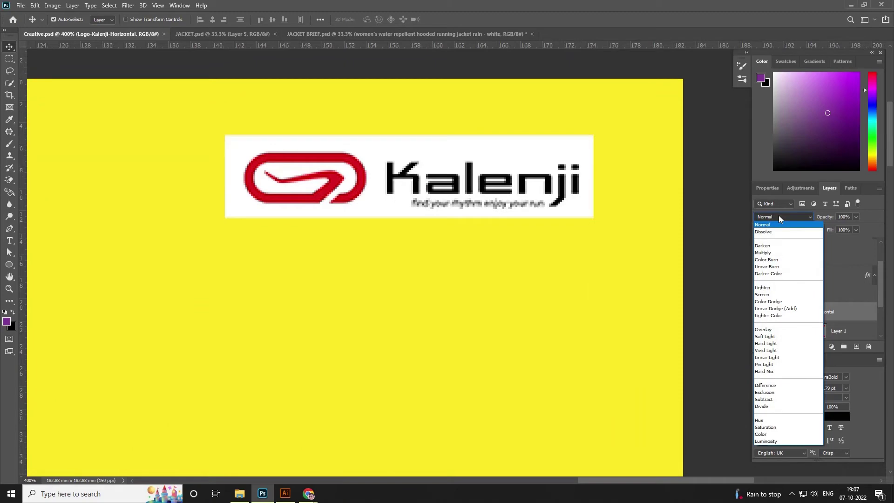
pyautogui.click(776, 247)
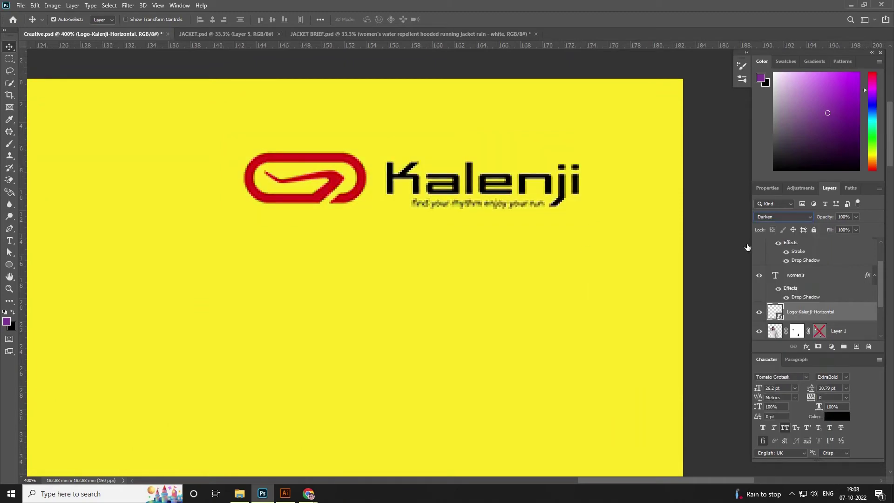
pyautogui.scroll(-3, 388, 207)
pyautogui.moveTo(355, 294); pyautogui.dragTo(473, 194)
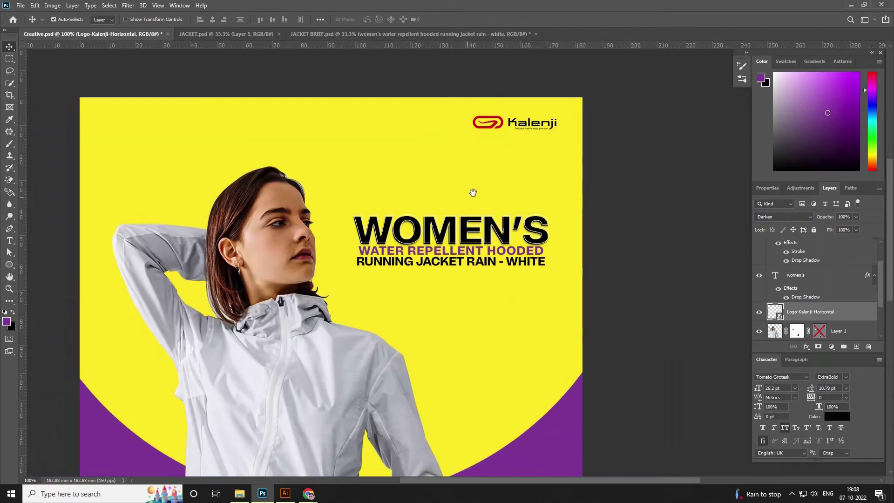
pyautogui.scroll(-1, 429, 240)
pyautogui.scroll(3, 435, 170)
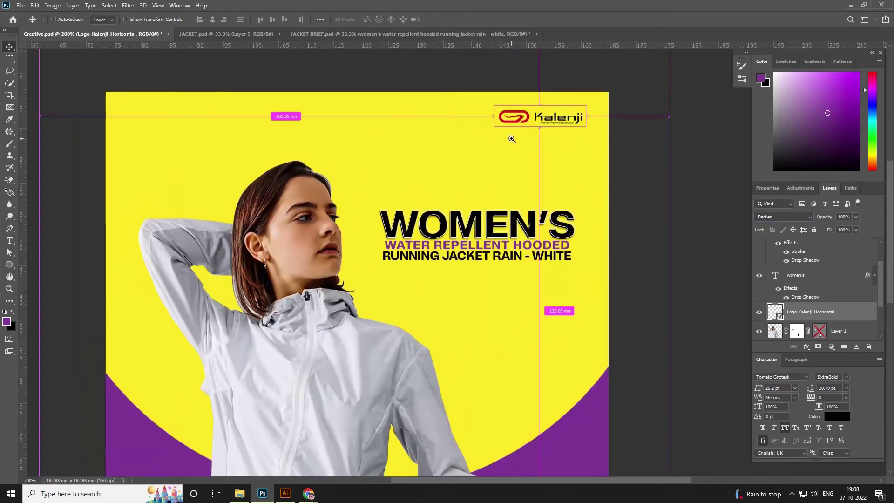
pyautogui.hotkey('ctrl', 's')
# Change the Kalenji logo layer's blend mode to Multiply.
pyautogui.click(782, 216)
pyautogui.click(783, 216)
pyautogui.click(797, 219)
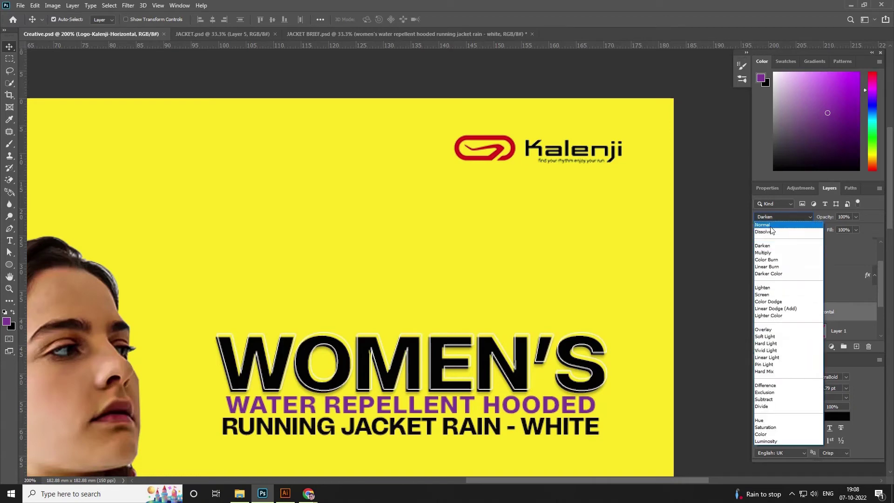
pyautogui.click(773, 225)
pyautogui.click(777, 217)
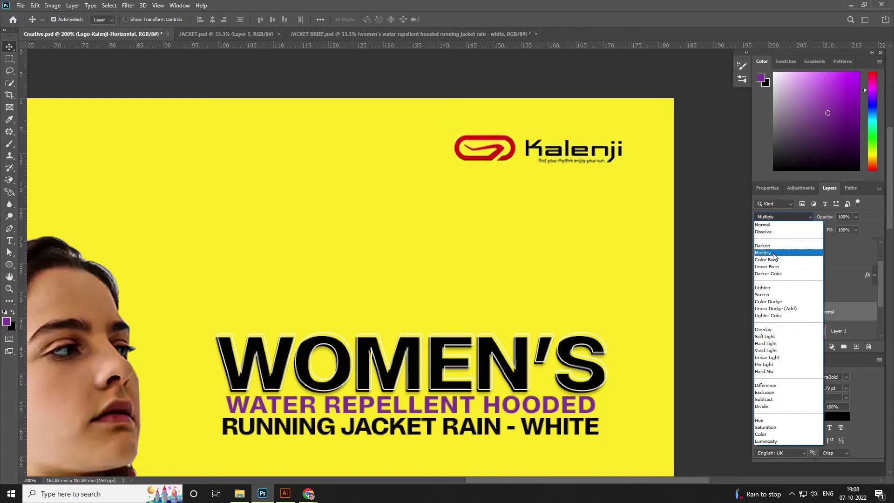
pyautogui.click(773, 255)
pyautogui.keyDown('alt'); pyautogui.click(354, 287); pyautogui.keyUp('alt')
pyautogui.keyDown('alt'); pyautogui.click(354, 287); pyautogui.keyUp('alt')
pyautogui.moveTo(387, 309); pyautogui.dragTo(416, 246)
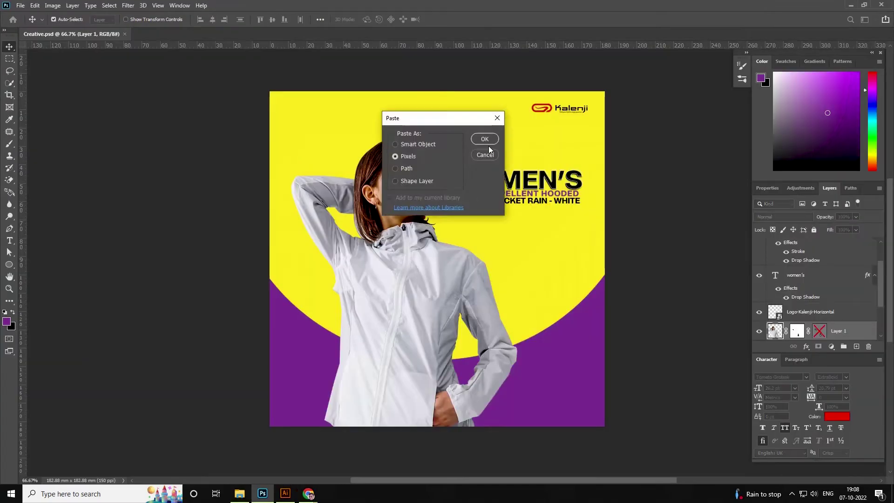
# Paste the copied Illustrator artwork as pixels and give the duplicated dot pattern near the canvas's upper-left corner a purple Color Overlay.
pyautogui.click(483, 140)
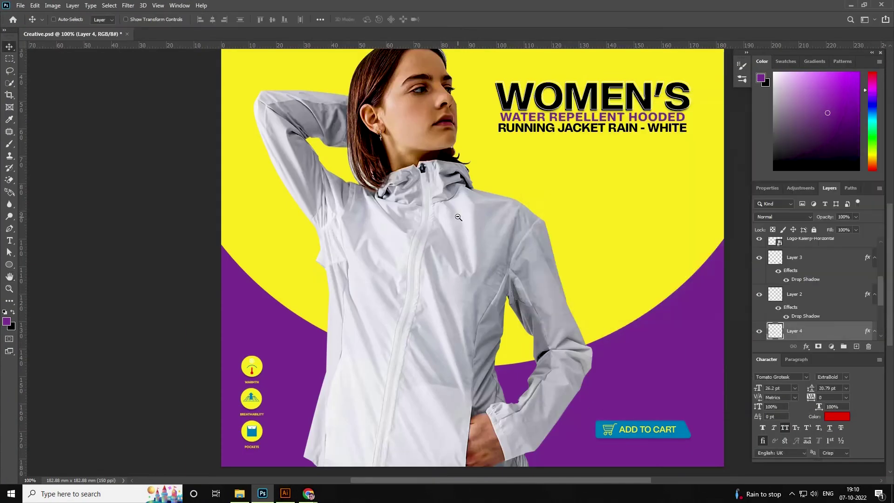
pyautogui.click(755, 142)
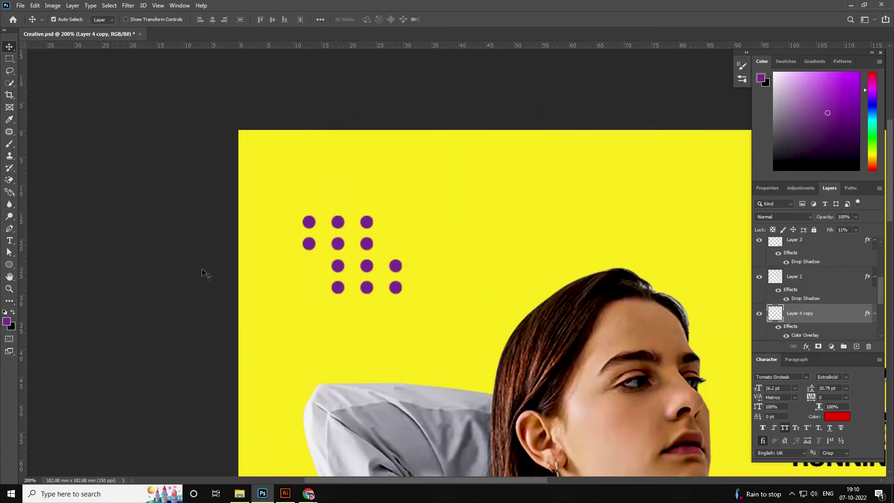
pyautogui.hotkey('ctrl', '-')
pyautogui.hotkey('ctrl', '-')
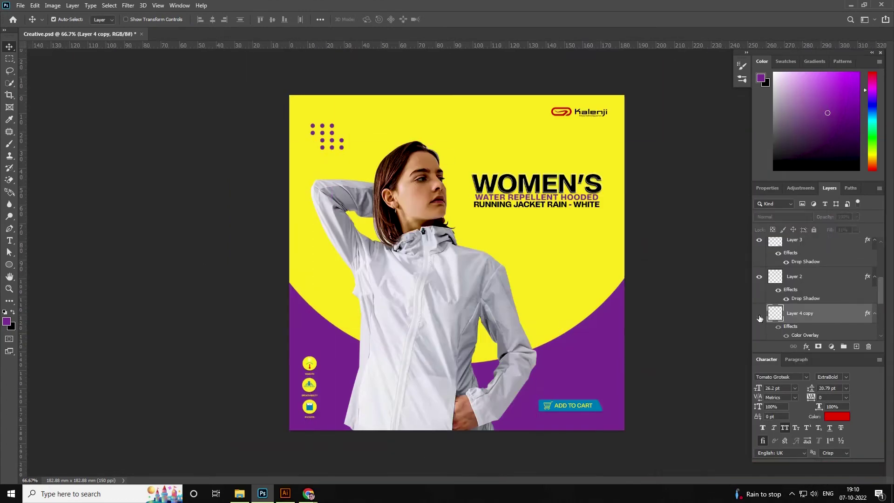